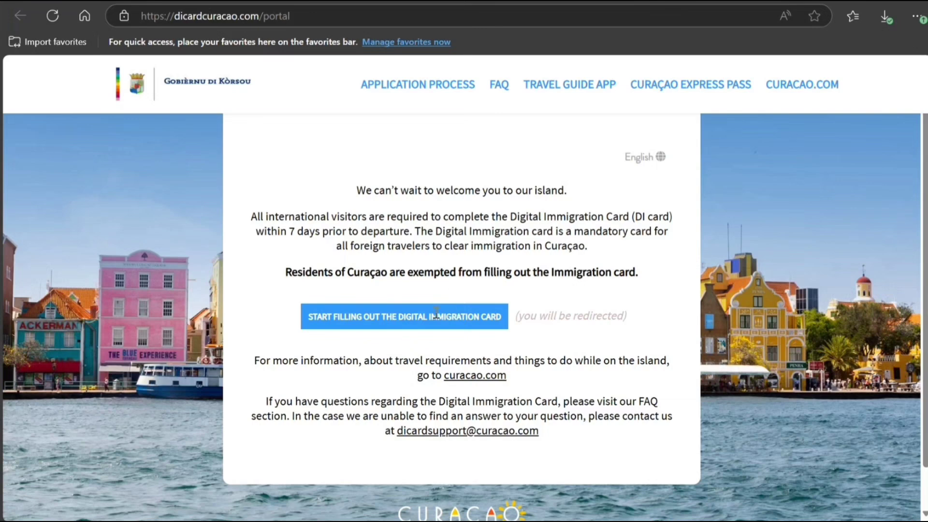
Step: Start a first-time Digital Immigration Card application and set the travel dates to Feb 25, 2025 through Mar 9, 2025
click(406, 321)
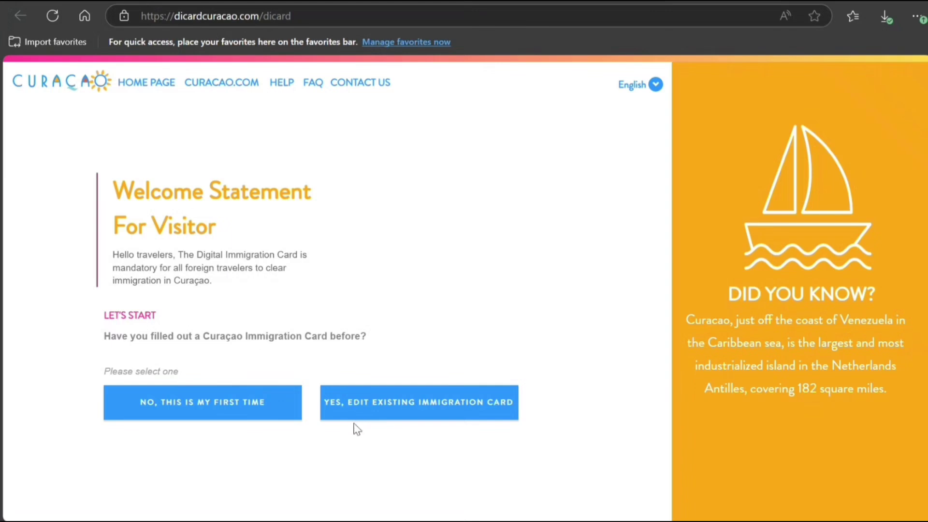
click(212, 408)
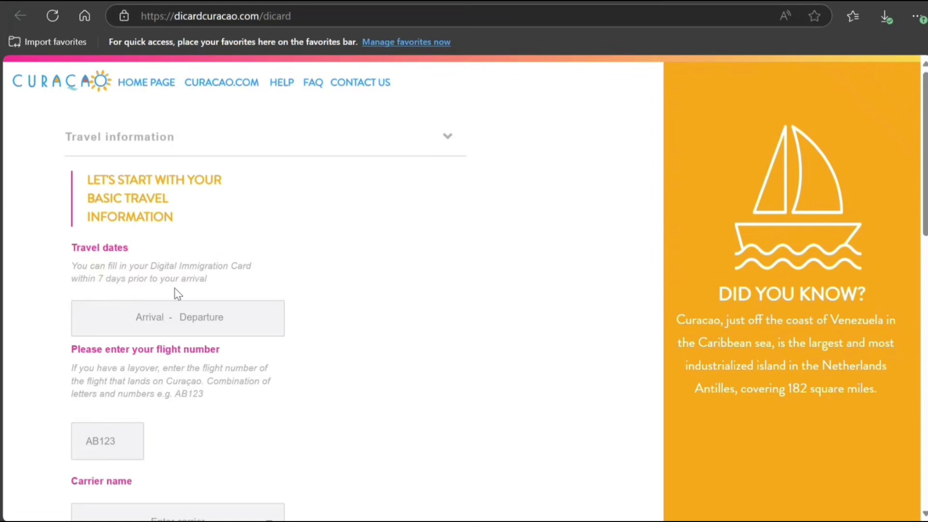
click(160, 331)
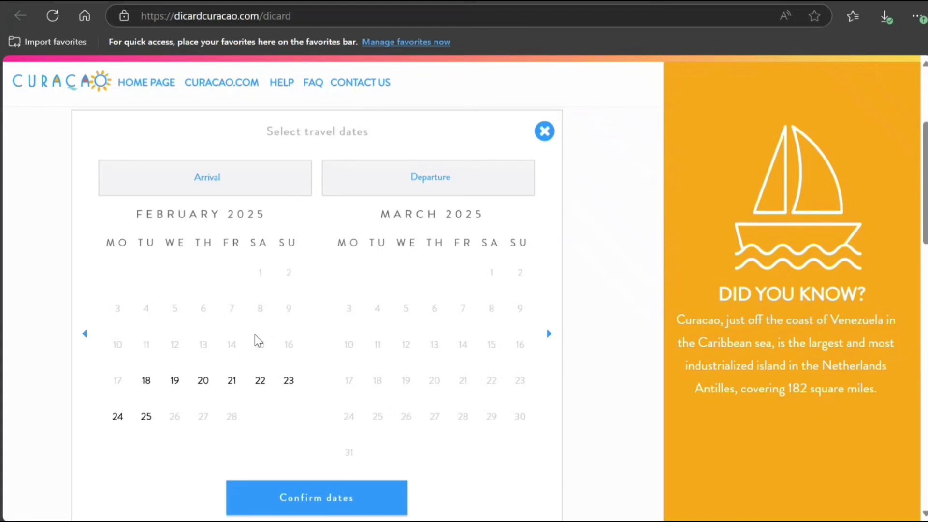
click(152, 424)
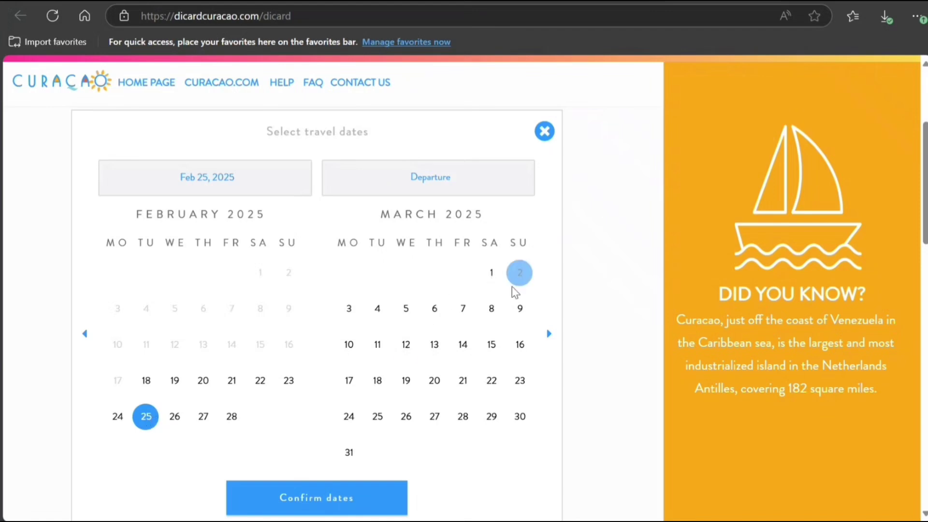
click(520, 310)
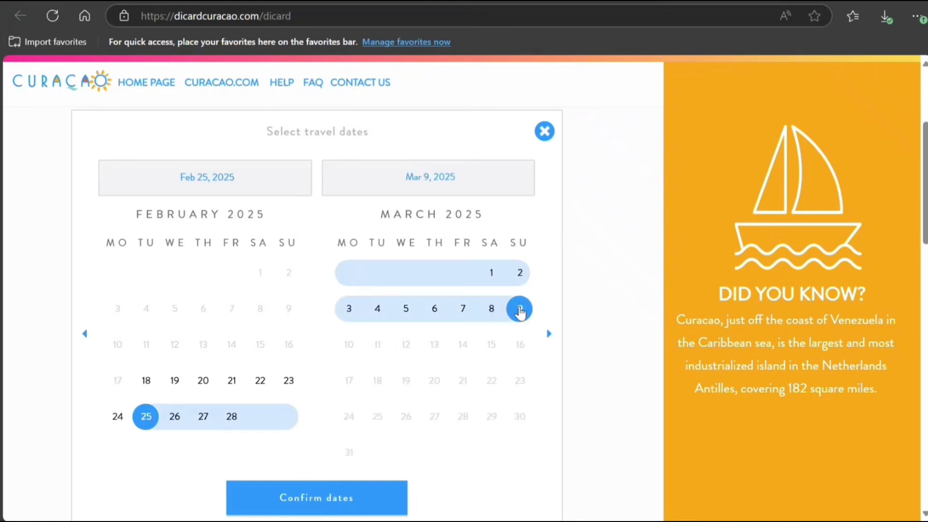
click(335, 496)
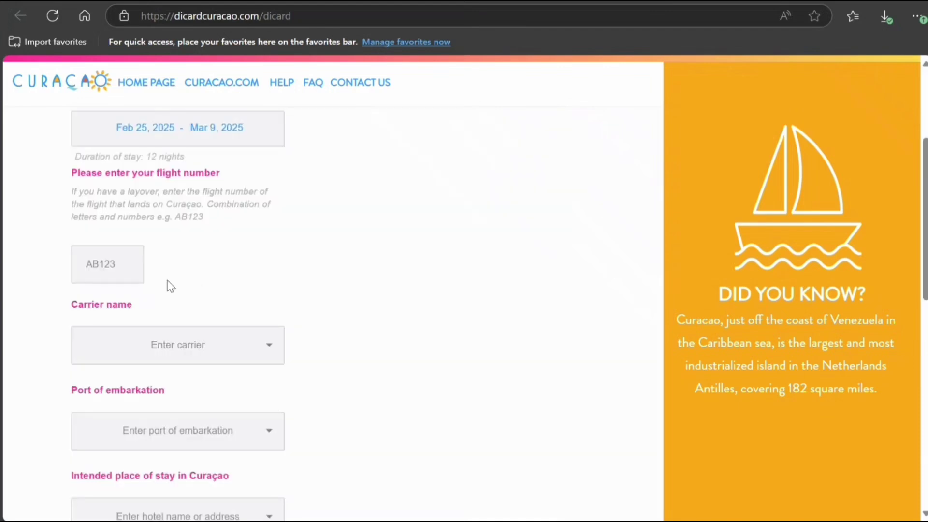
Step: Enter AC678 as the flight number and choose AIR CANADA as the carrier
click(120, 271)
text(A)
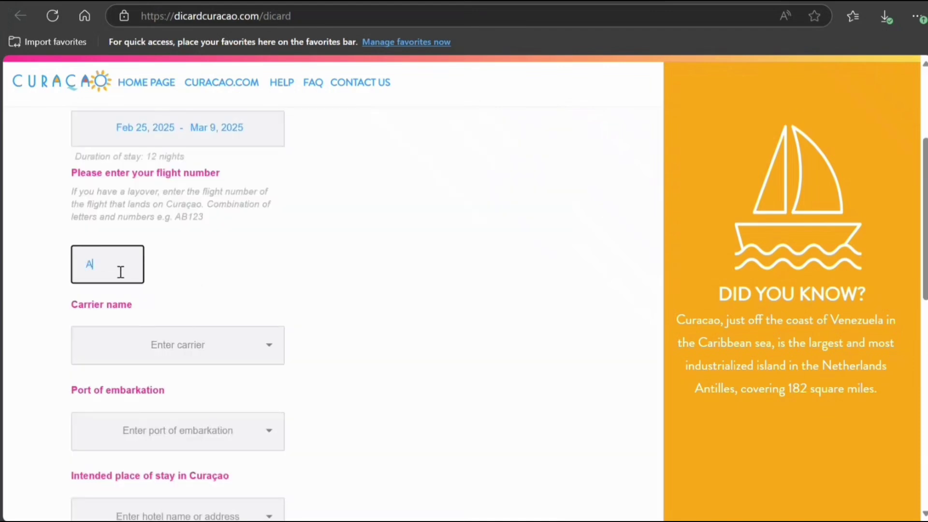
text(C678)
click(230, 350)
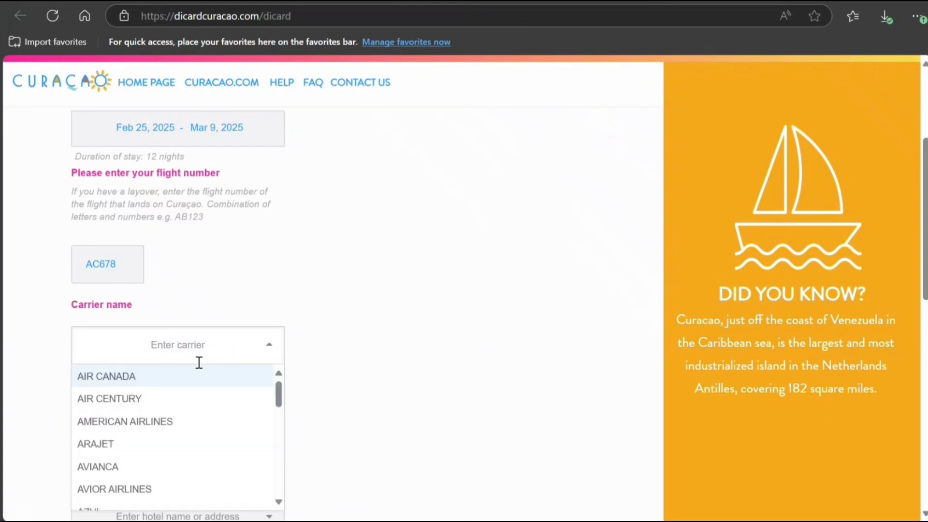
click(145, 382)
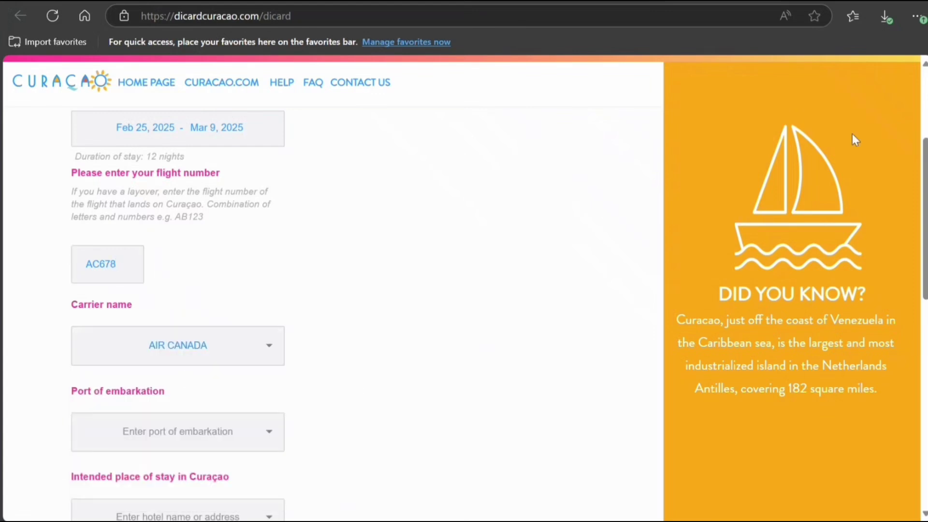
Step: Set the port of embarkation to TORONTO
scroll(924, 217, down, 2)
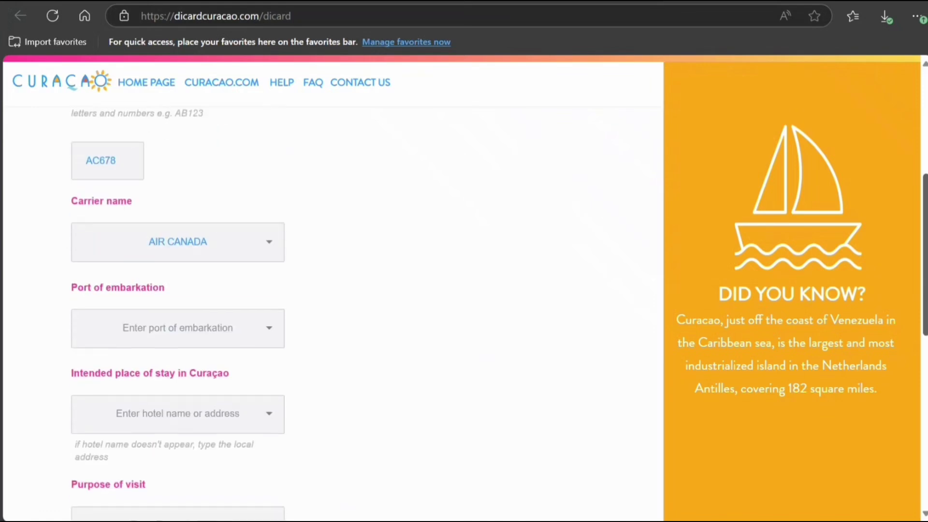
click(209, 328)
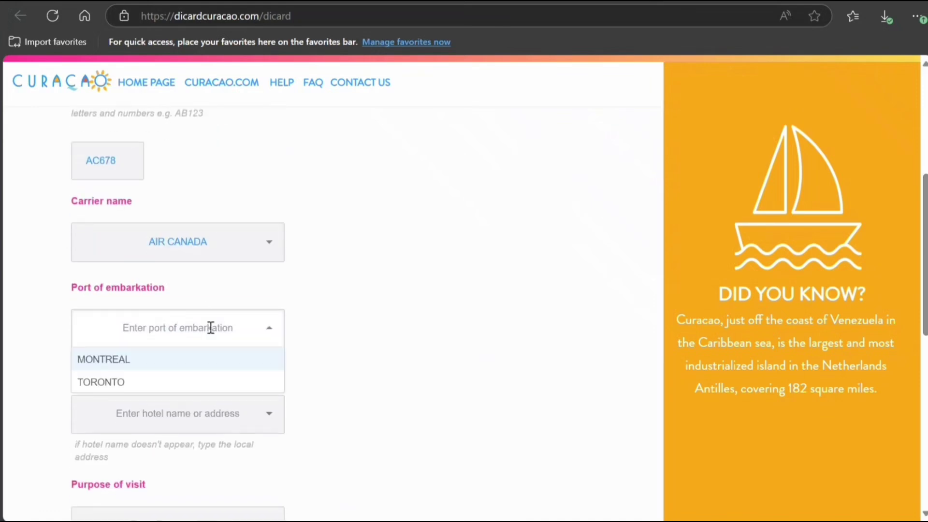
click(168, 383)
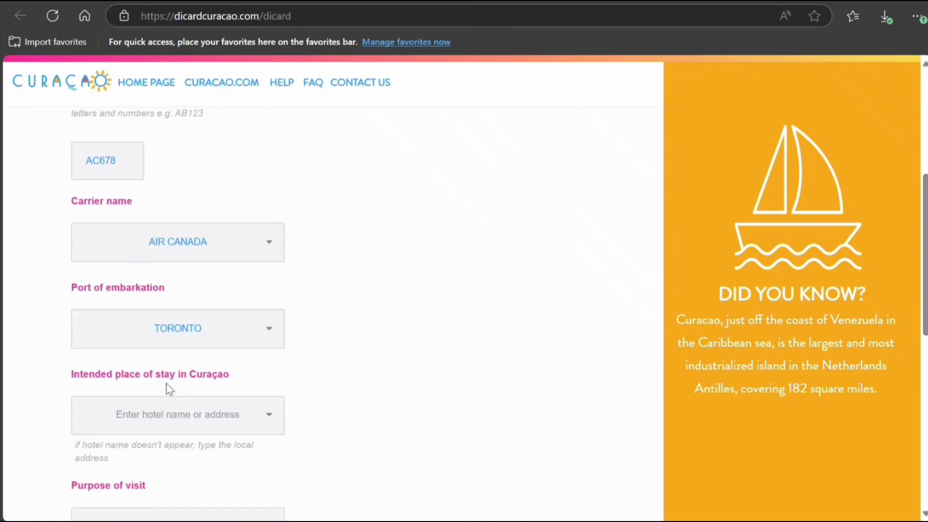
Step: Browse the accommodation list and set the intended place of stay in Curaçao to ADMIRAL HOTEL
click(232, 423)
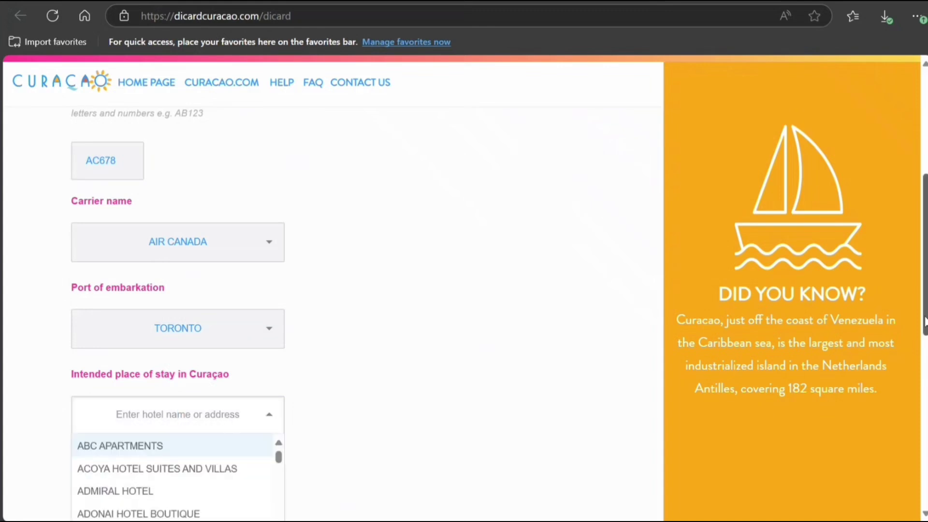
scroll(923, 290, down, 1)
scroll(497, 232, down, 4)
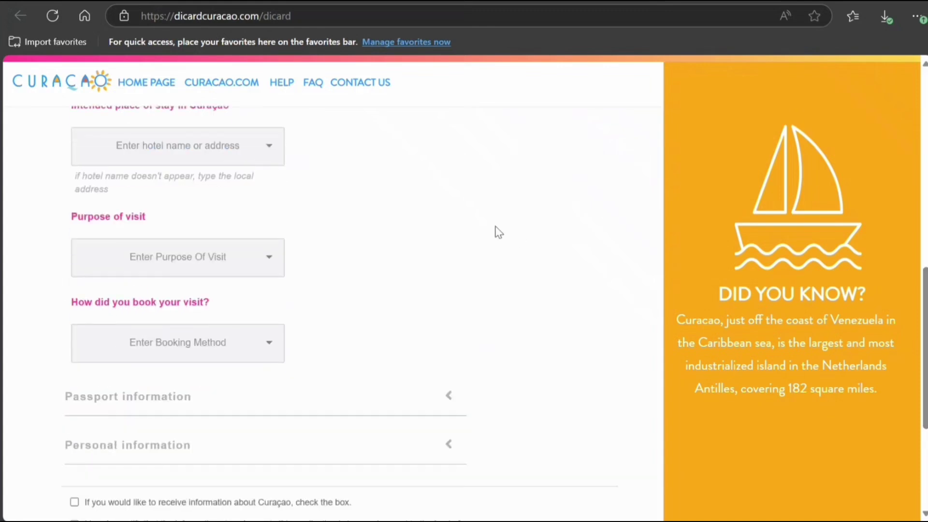
click(257, 153)
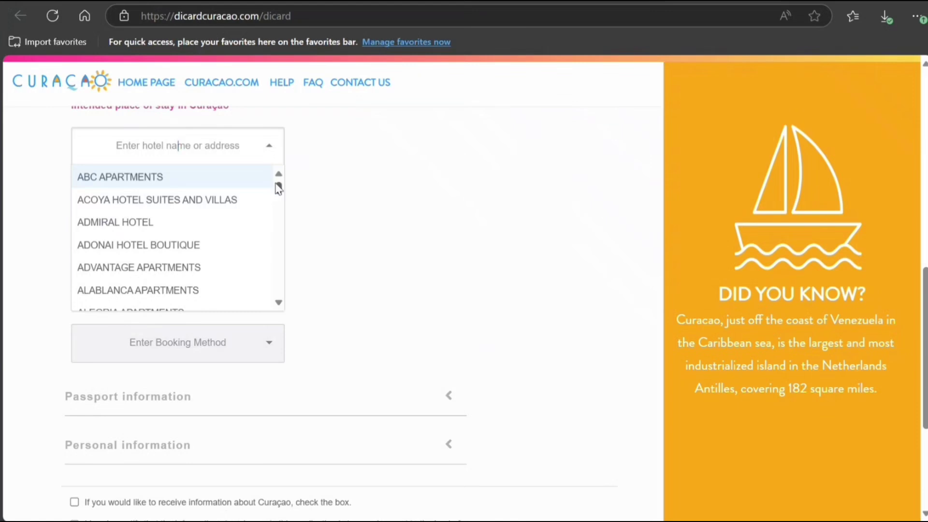
drag(279, 194, 282, 262)
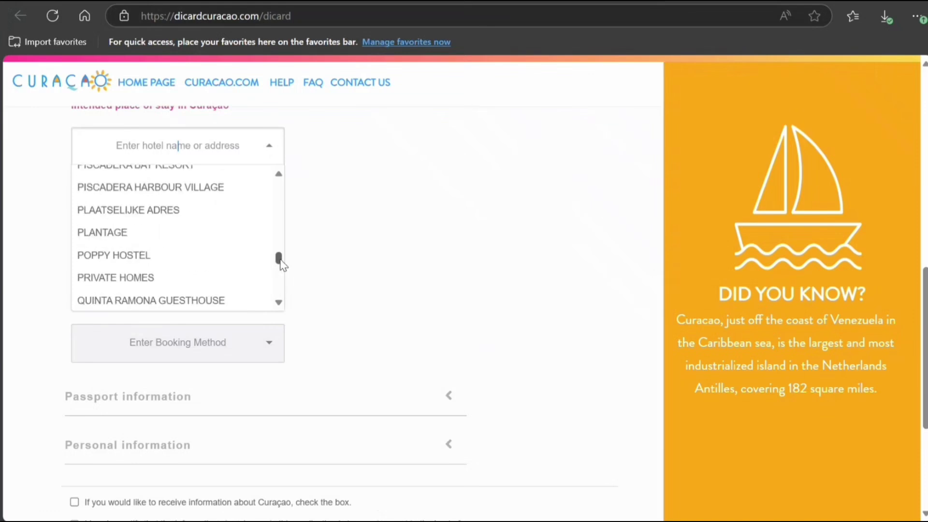
drag(281, 261, 279, 267)
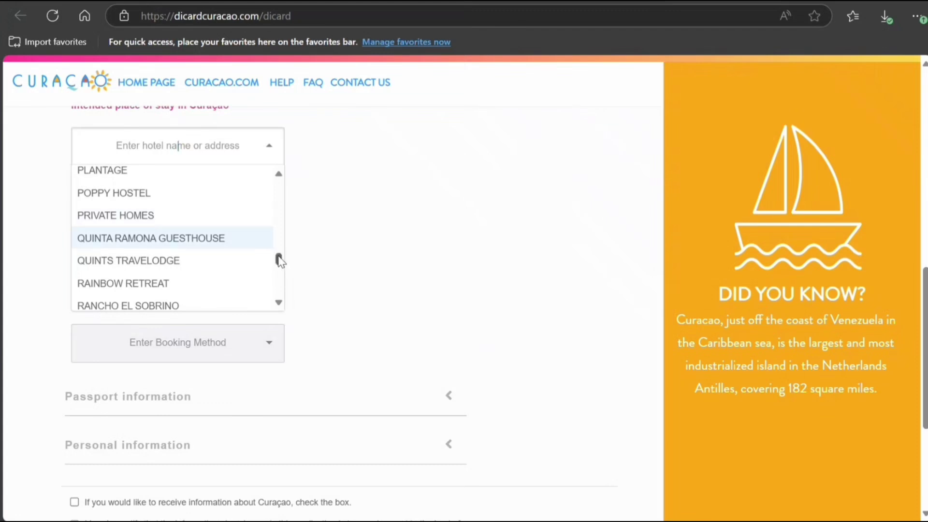
drag(280, 260, 263, 165)
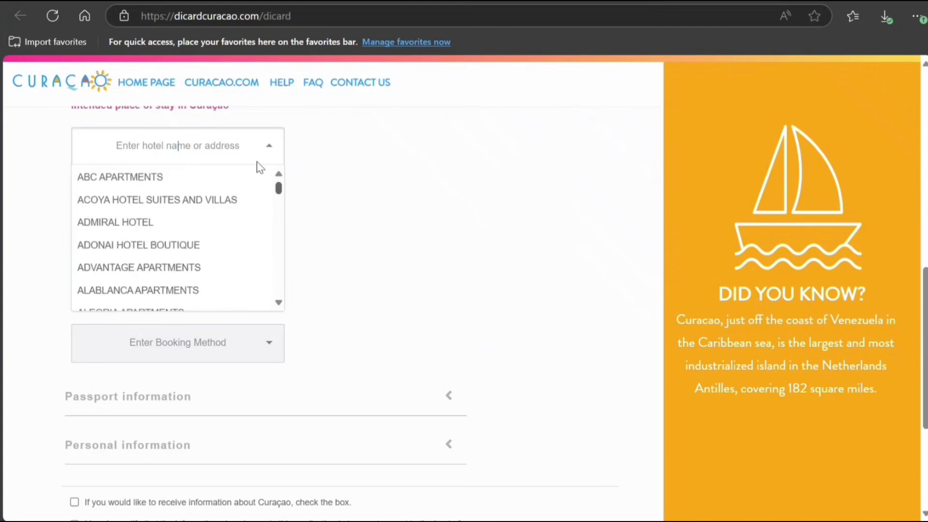
click(182, 222)
Step: Set the purpose of visit to VACATION and the booking method to ONLINE BOOKING SITE
click(220, 266)
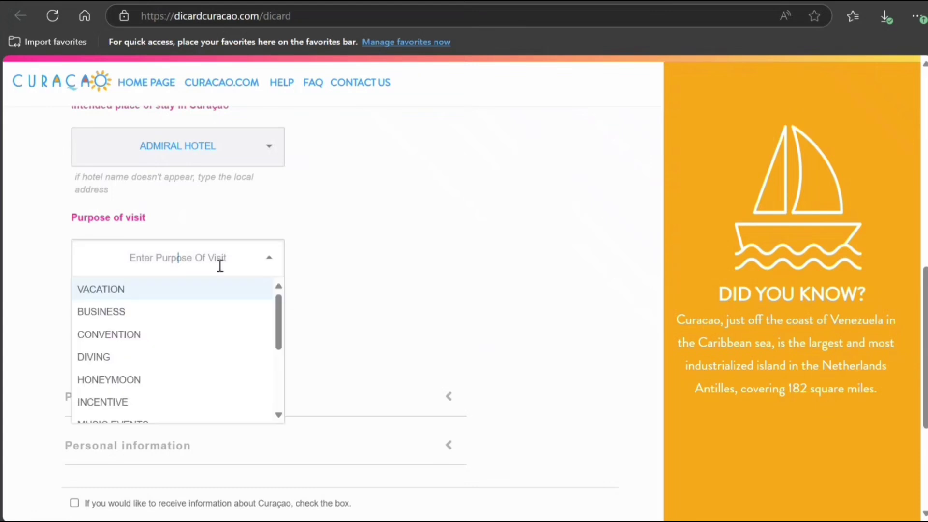
click(159, 291)
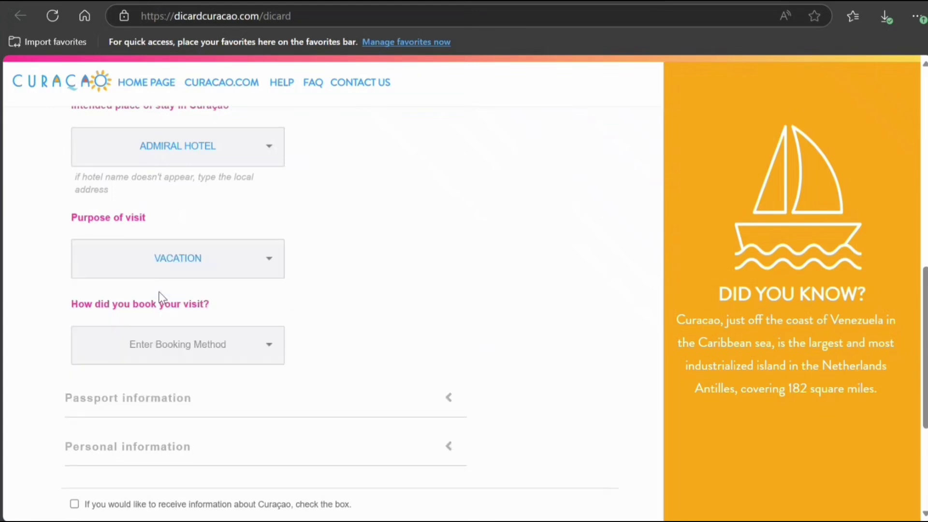
click(242, 351)
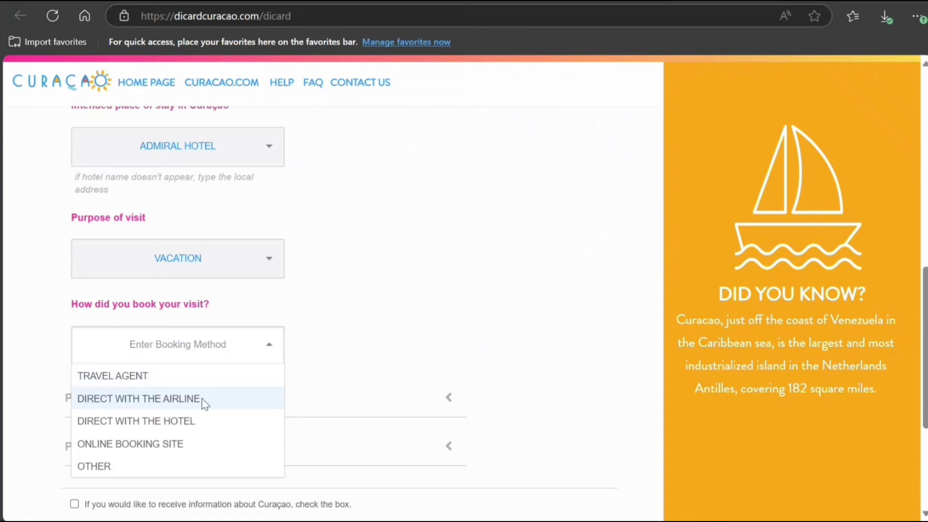
click(175, 445)
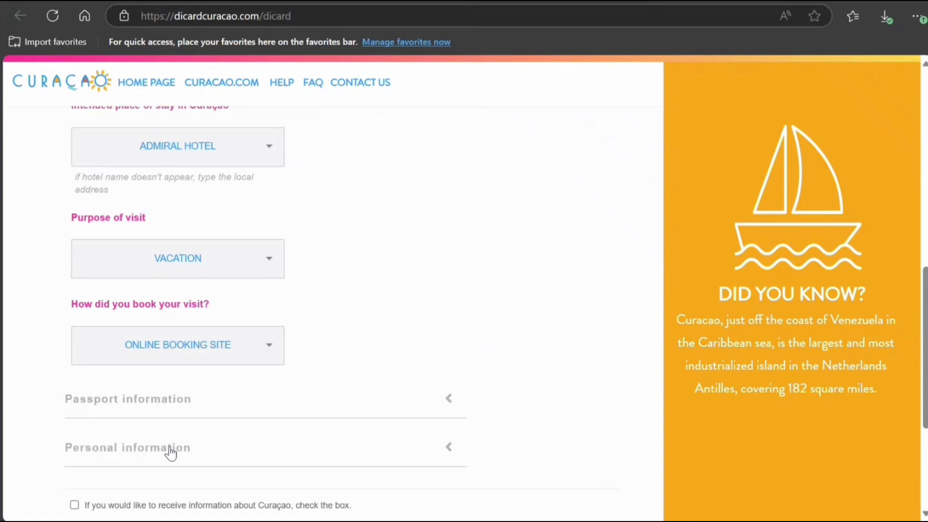
Step: Look through the passport information section and the personal information section to see which details they require, collapsing each one
click(436, 407)
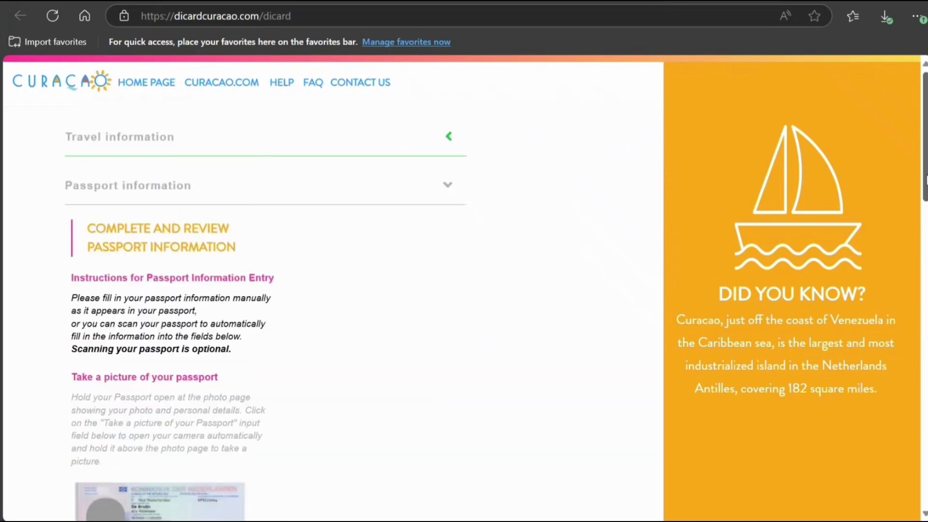
drag(925, 178, 926, 486)
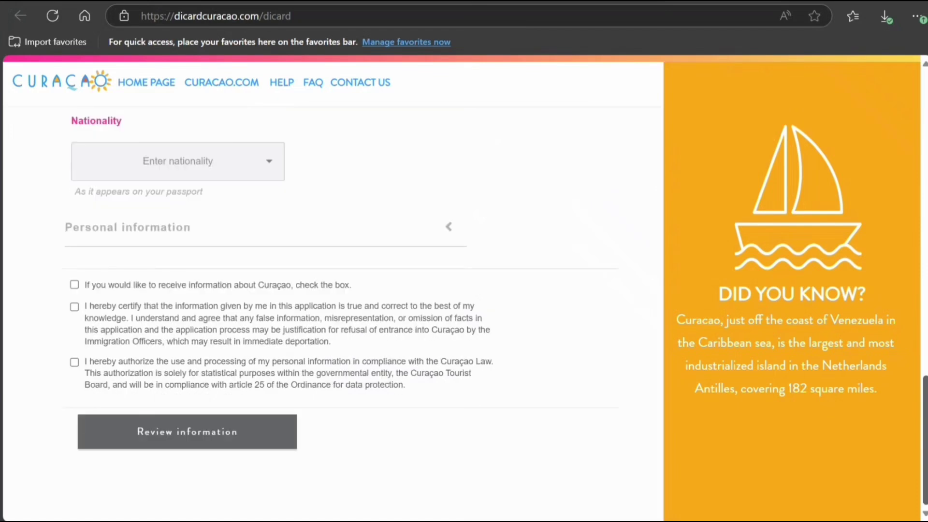
scroll(854, 349, up, 15)
scroll(845, 324, down, 8)
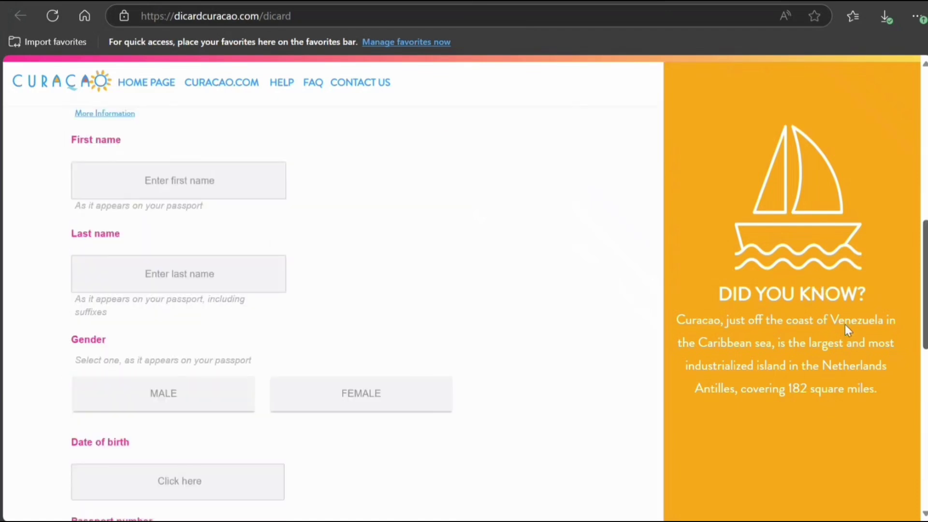
scroll(849, 331, up, 9)
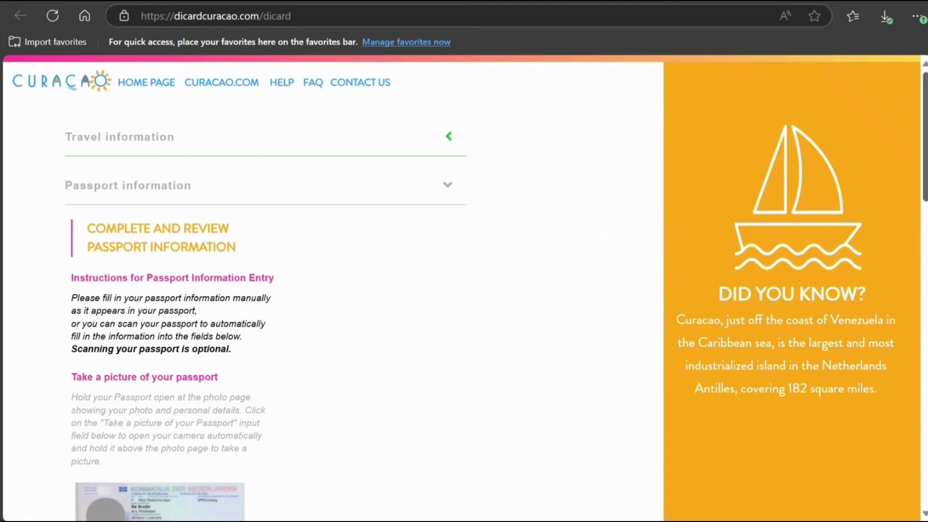
click(448, 187)
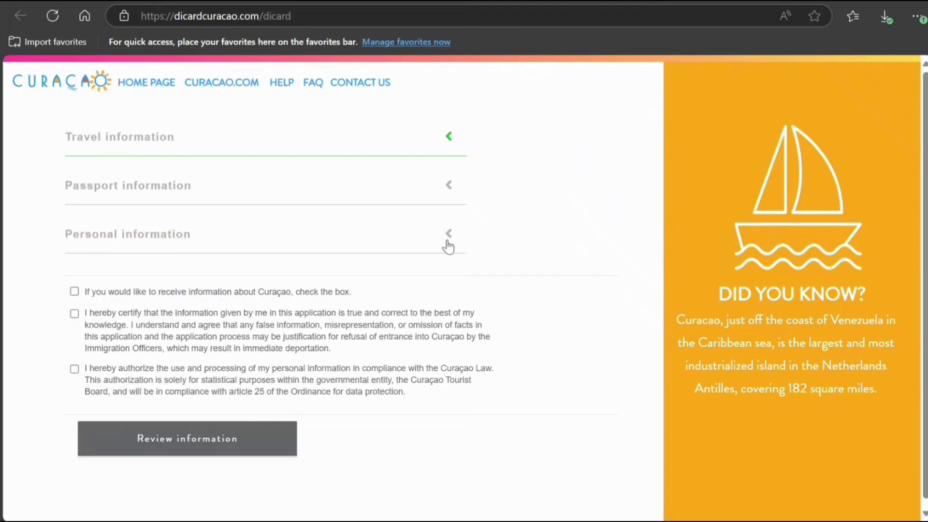
click(449, 246)
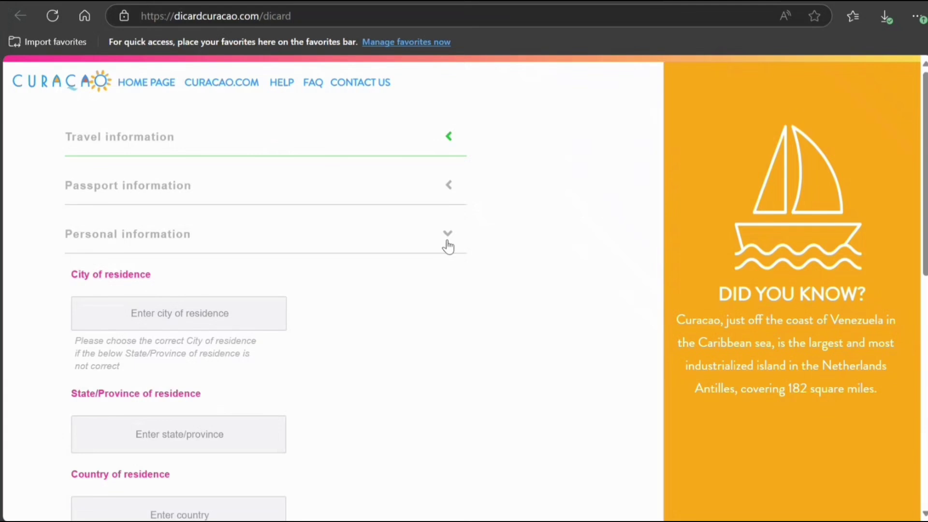
click(448, 247)
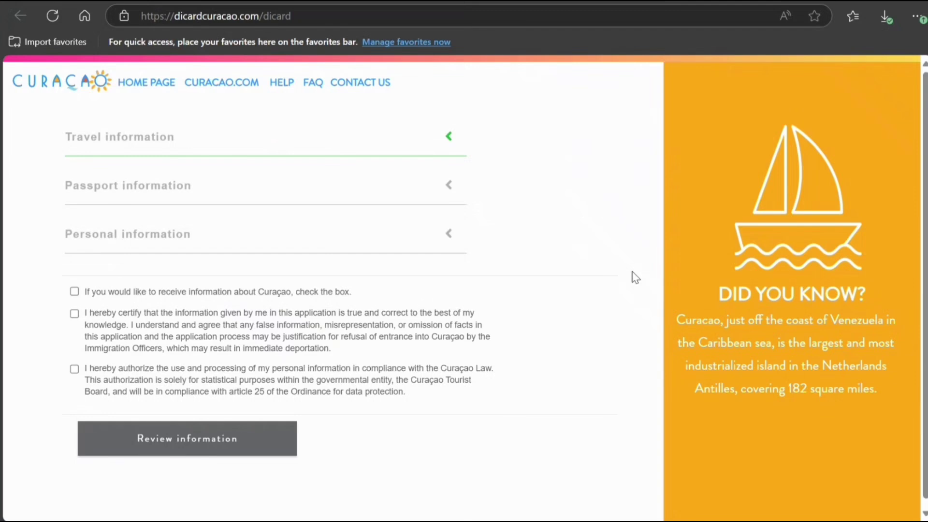
Step: Expand the passport information section again and go to its entry fields
click(453, 188)
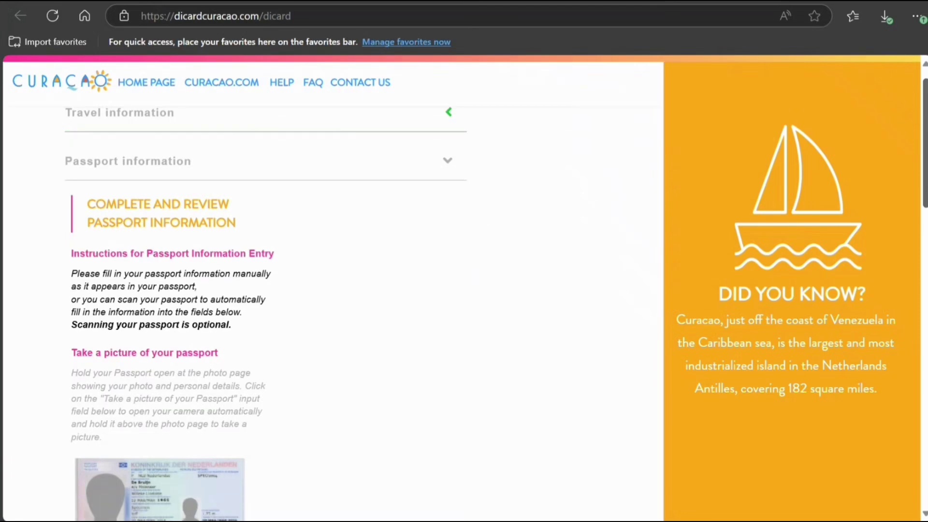
scroll(334, 290, down, 5)
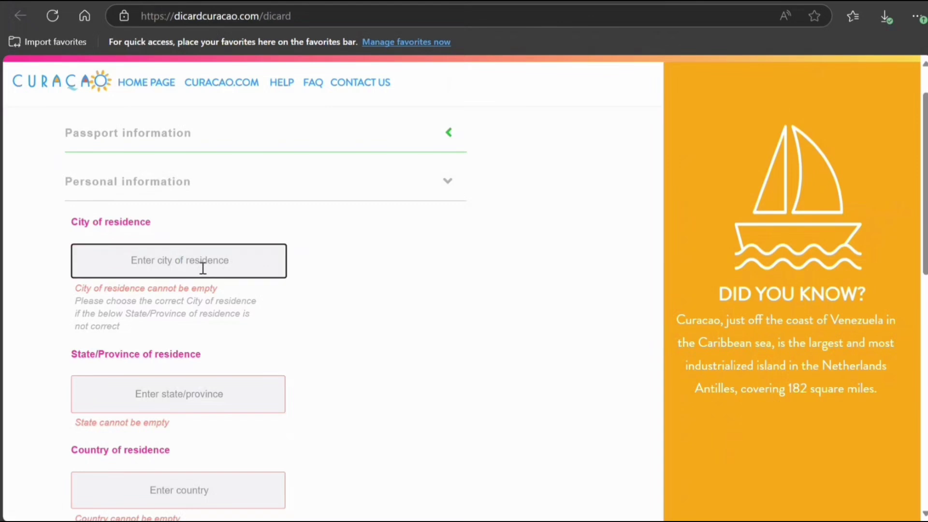
Step: Set the city of residence to Toronto, ON, Canada, using the matching place suggestion
text(T)
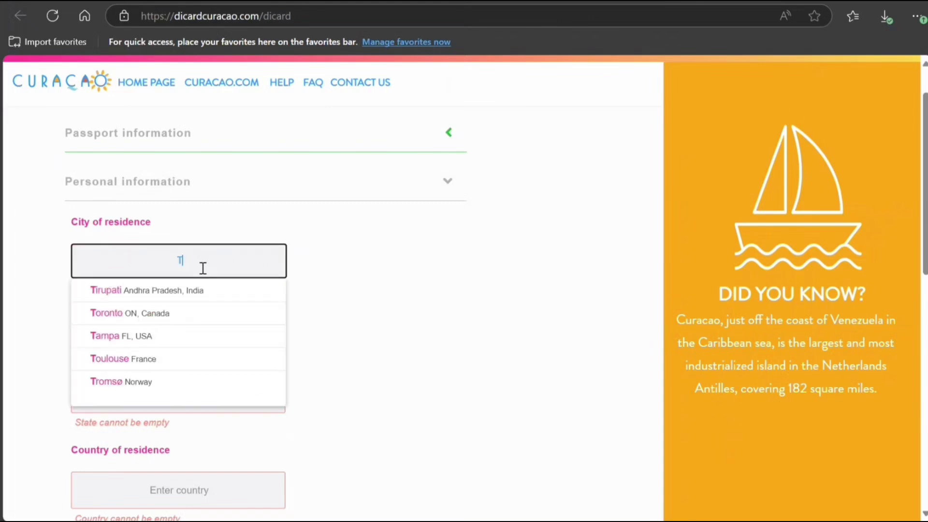
text(oro)
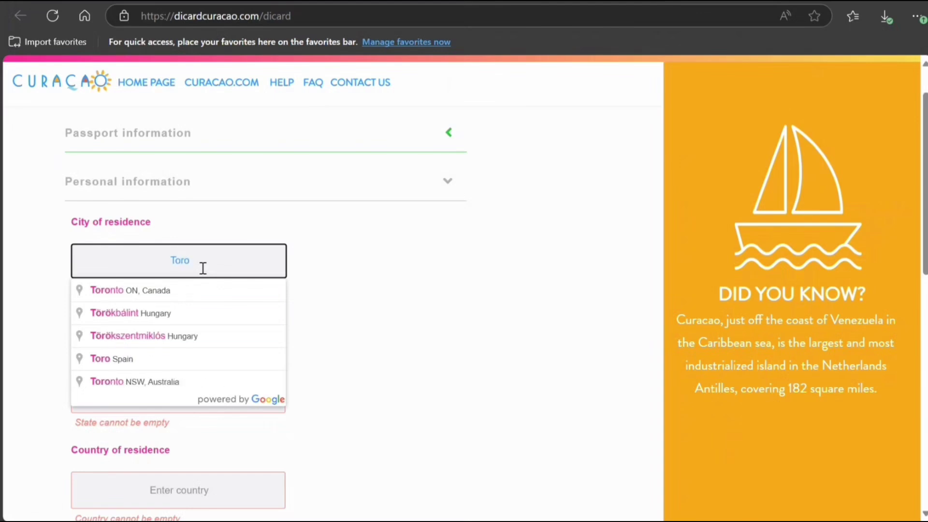
click(167, 293)
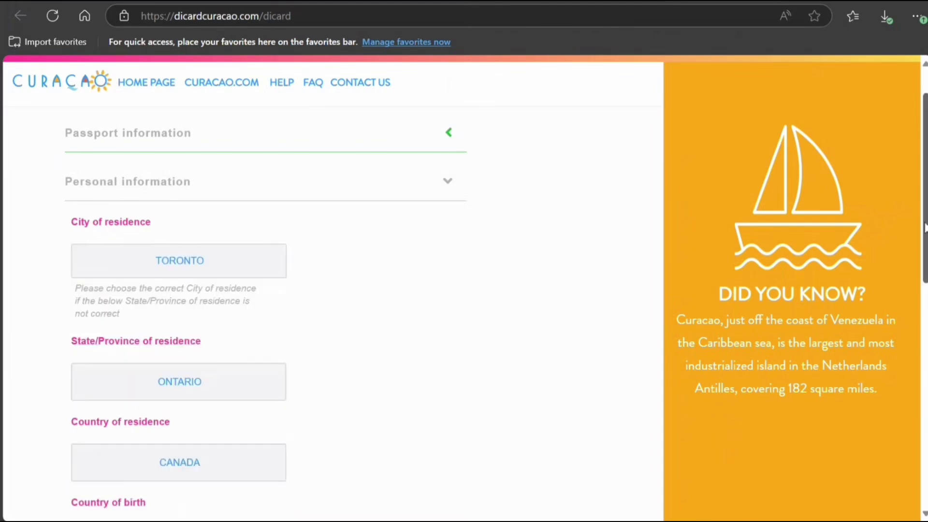
scroll(919, 235, down, 3)
scroll(334, 315, down, 7)
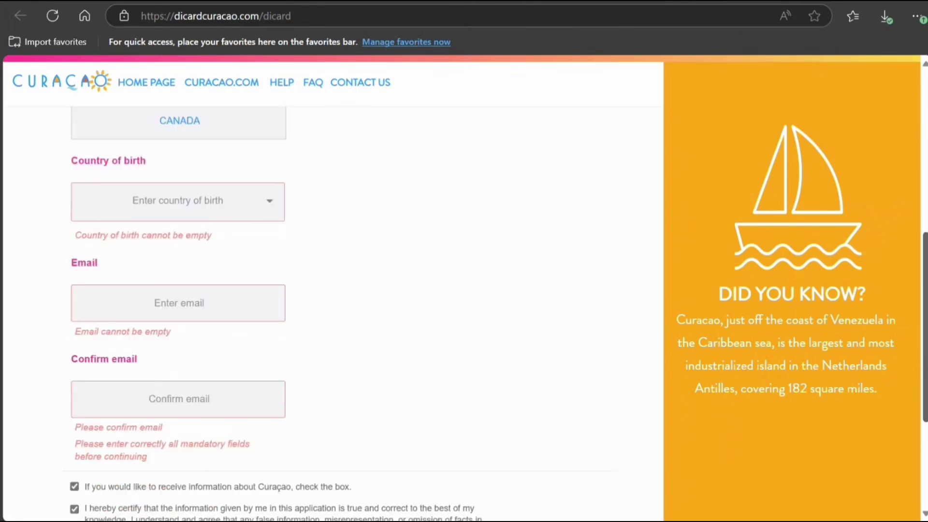
Step: Set the country of birth to CANADA in the personal details of the immigration card application
scroll(464, 309, down, 1)
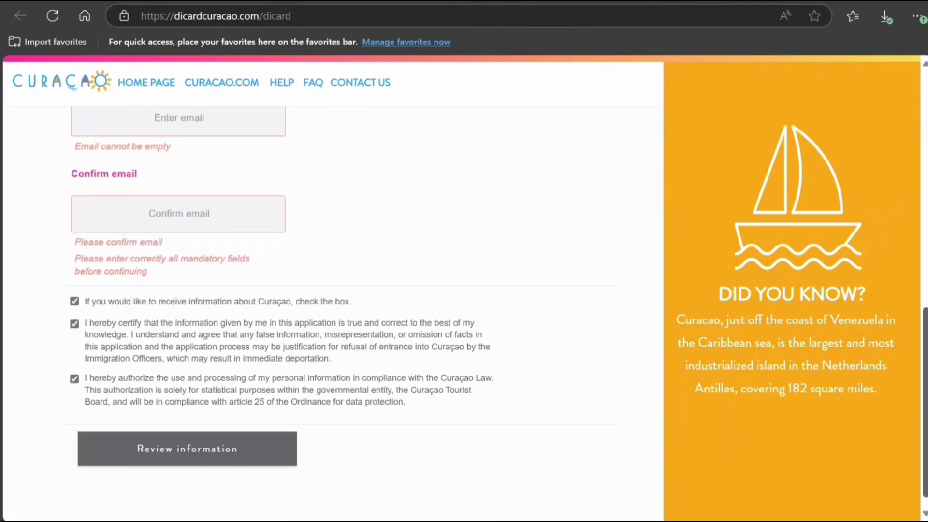
scroll(238, 301, up, 5)
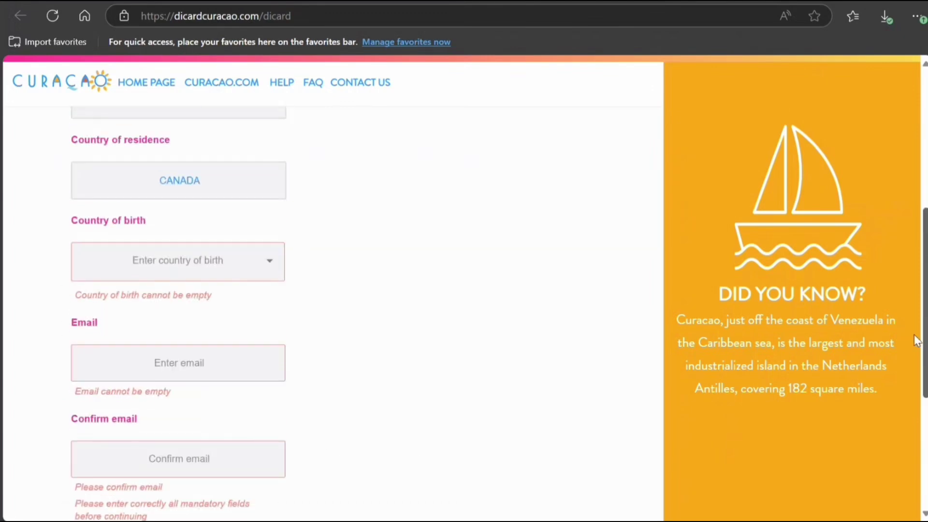
click(229, 265)
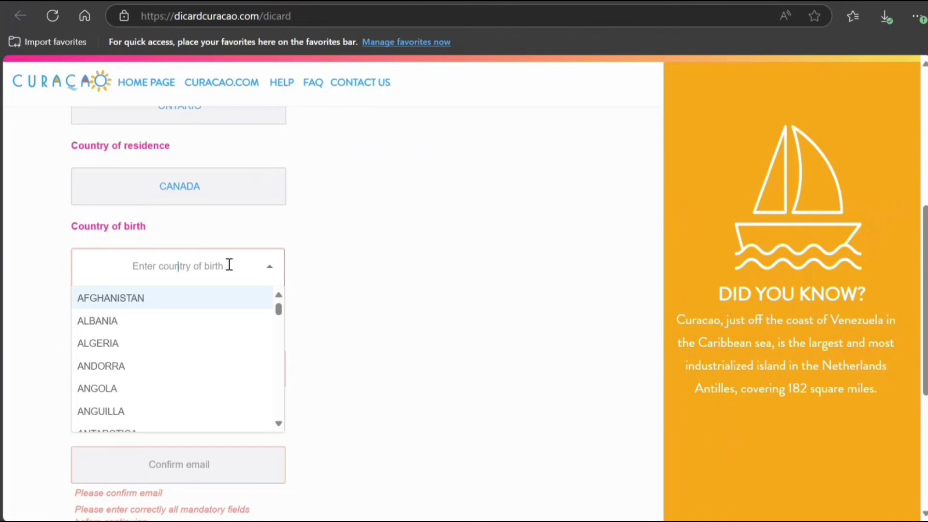
text(CANADA)
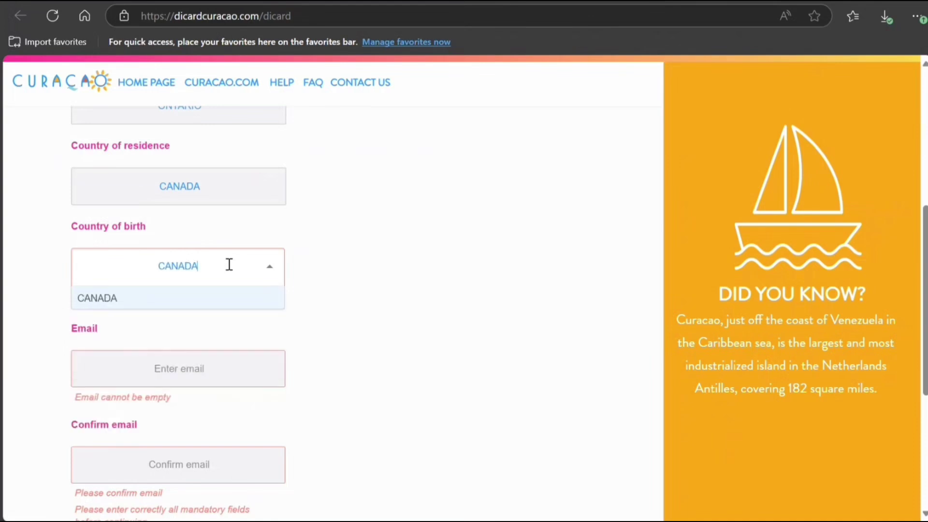
click(155, 300)
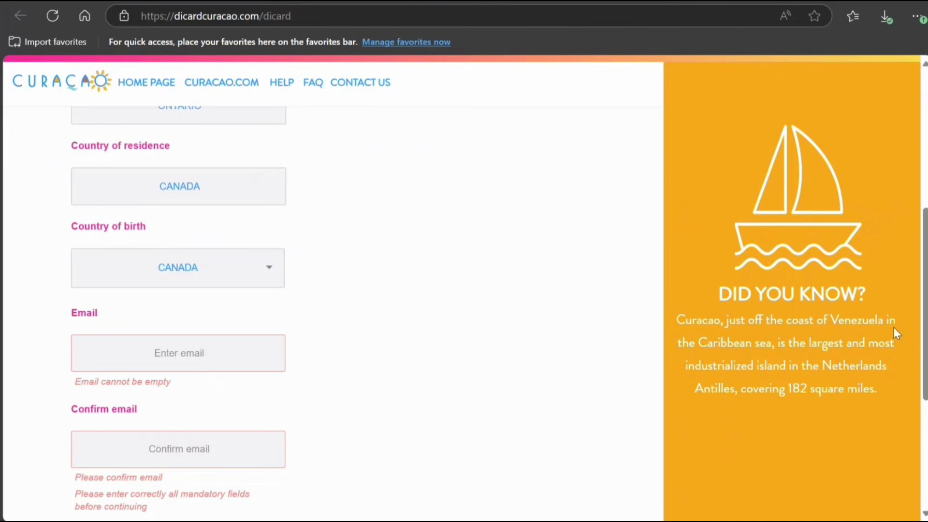
scroll(893, 328, down, 5)
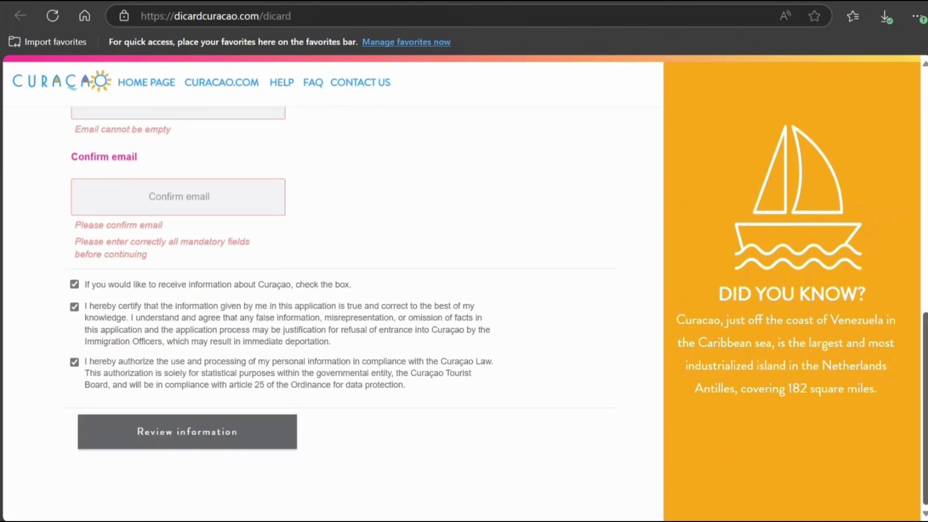
scroll(333, 290, up, 1)
scroll(725, 425, up, 3)
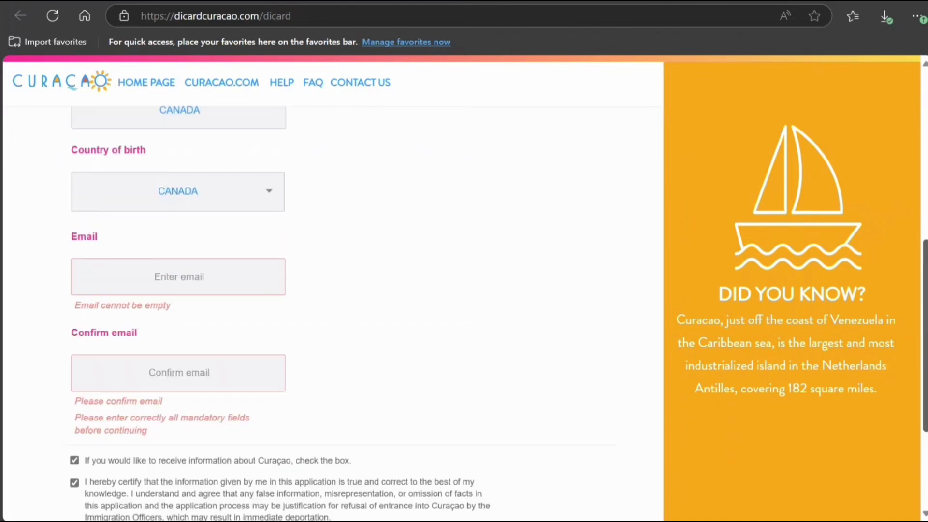